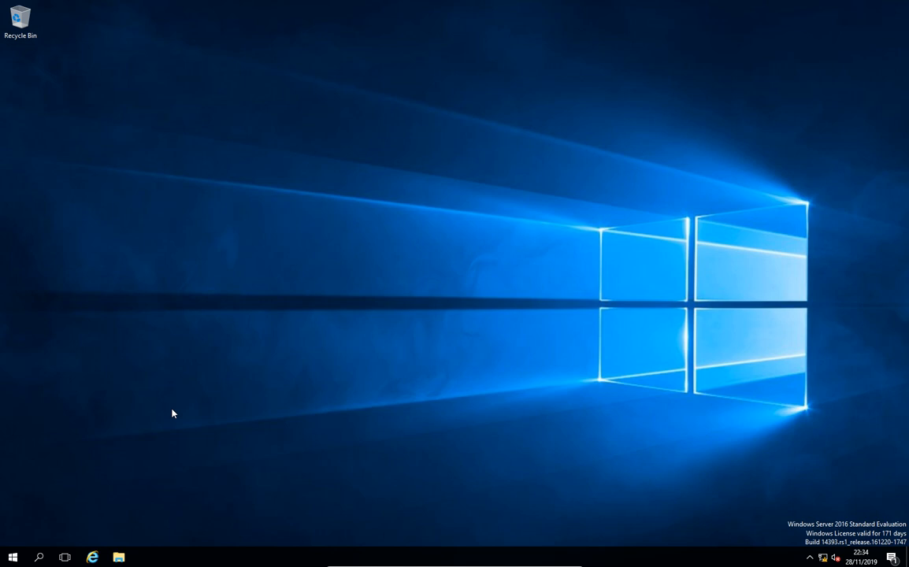
# Launch the NDP471-KB4033342-x86-x64-AllOS-ENU.exe installer from the C:\Software folder and allow it to run.
pyautogui.click(122, 558)
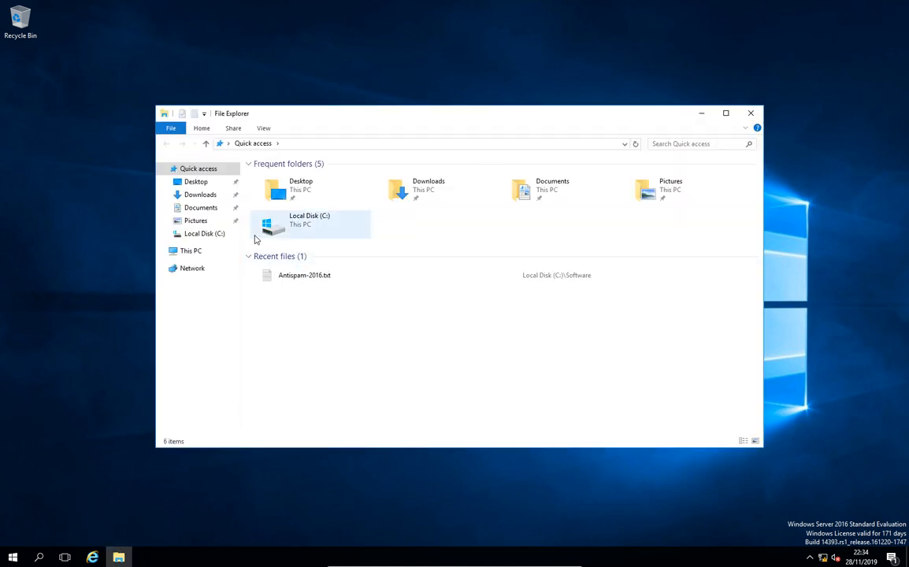
pyautogui.click(224, 235)
pyautogui.doubleClick(272, 211)
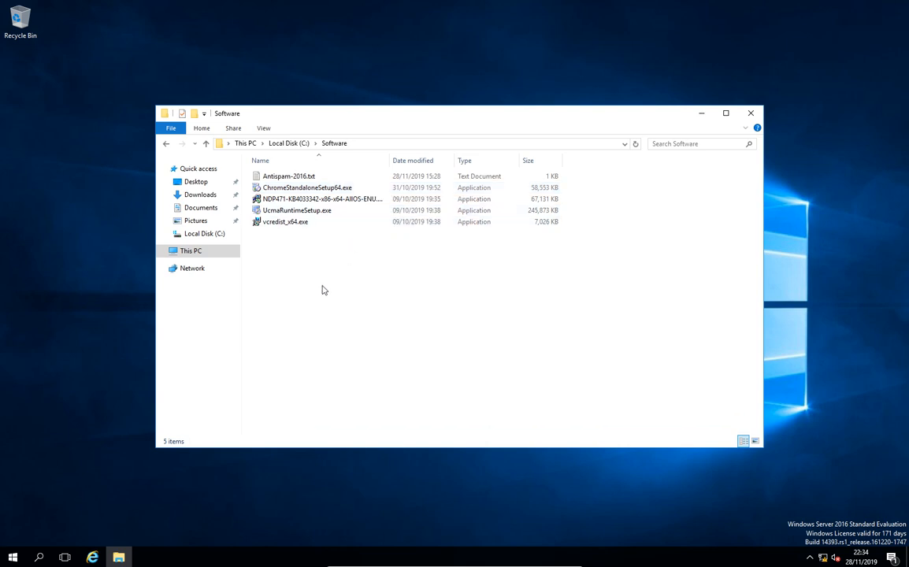
pyautogui.click(344, 204)
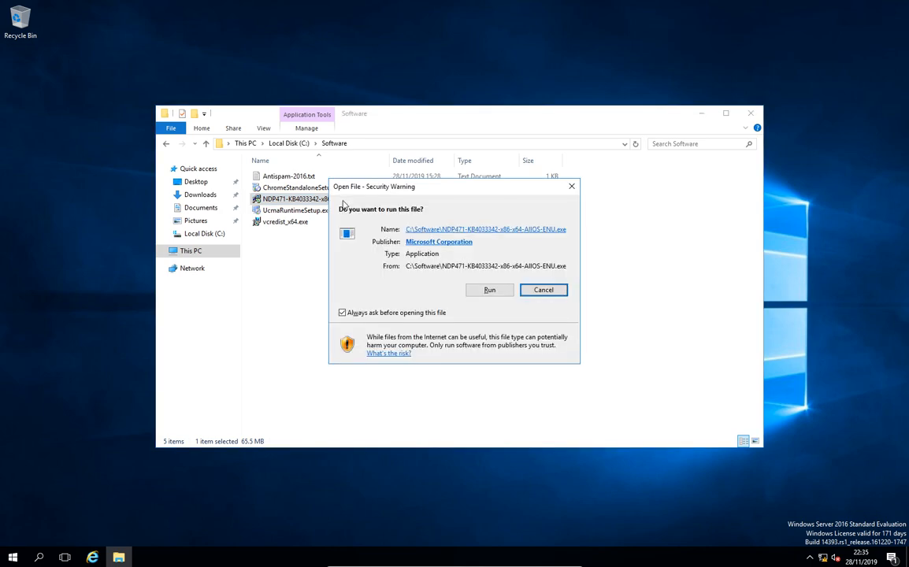
pyautogui.click(488, 290)
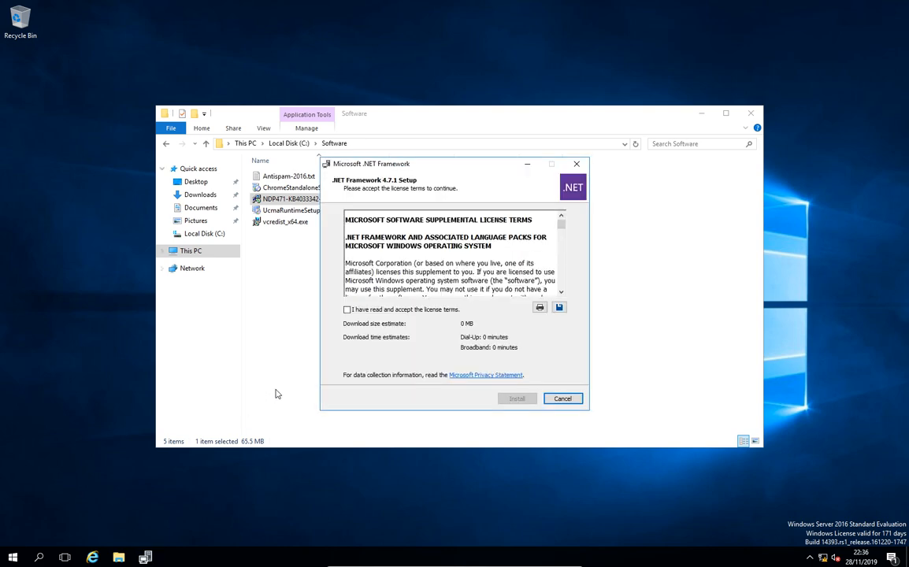
# Accept the license terms and install .NET Framework 4.7.1, letting setup close Active Directory Web Services, and finish the installer.
pyautogui.click(347, 309)
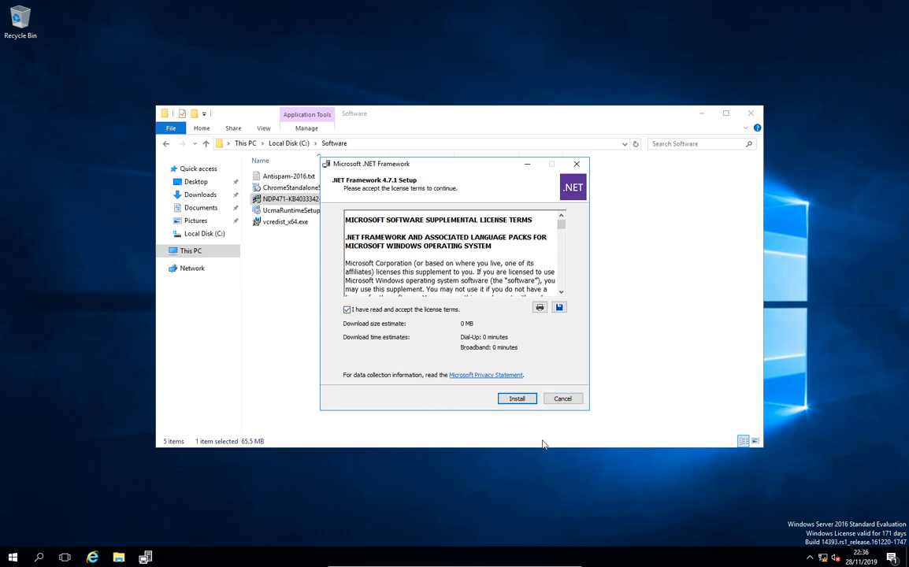
pyautogui.click(518, 401)
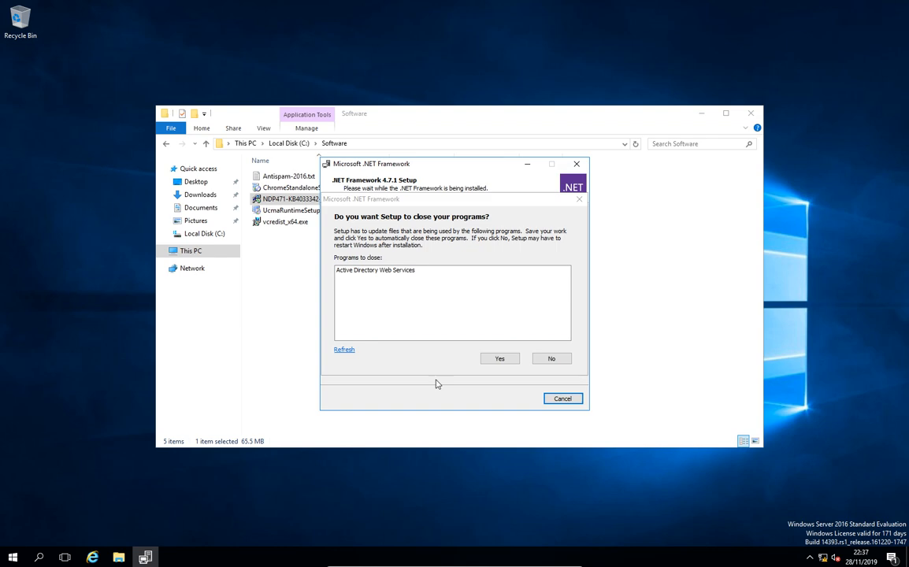
pyautogui.click(489, 361)
pyautogui.click(499, 358)
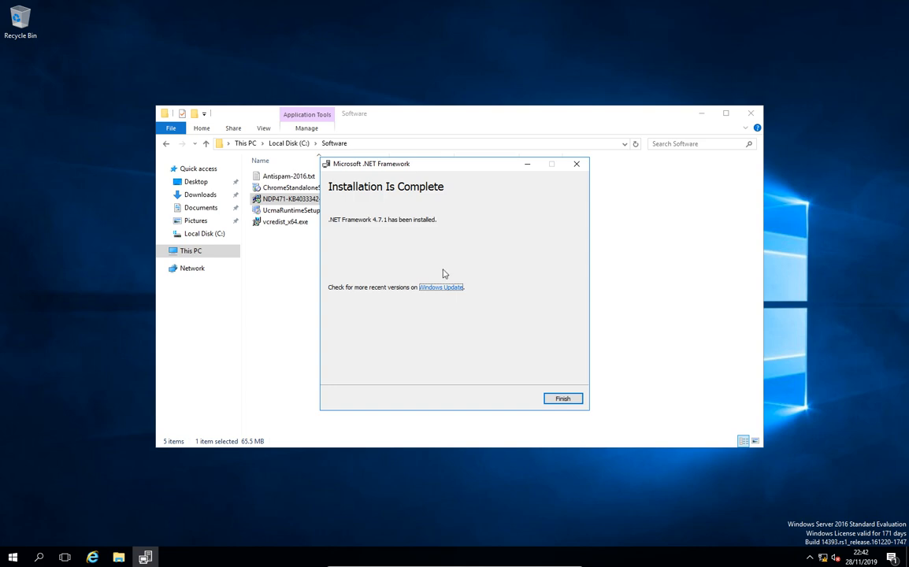
pyautogui.click(561, 400)
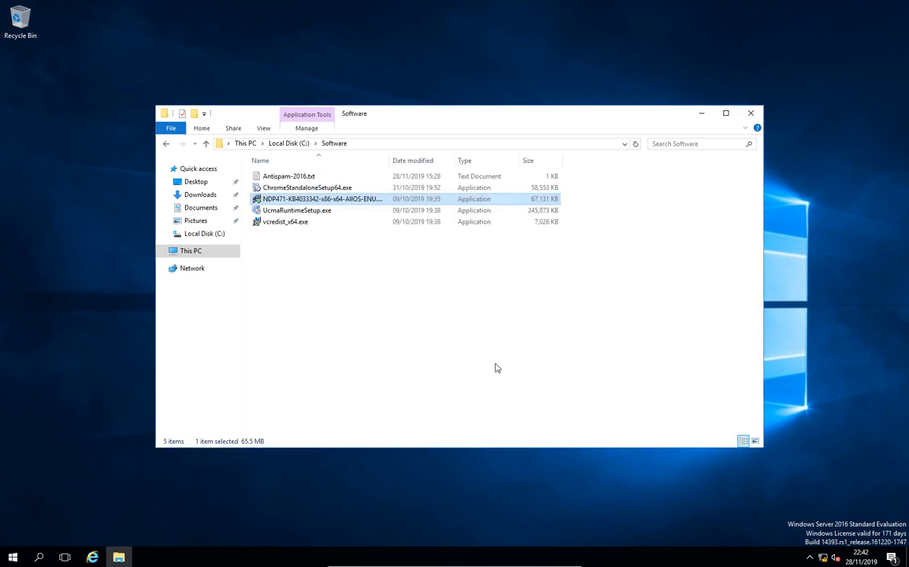
# Run UcmaRuntimeSetup.exe and install the Unified Communications Managed API 4.0 Runtime, accepting the license terms.
pyautogui.doubleClick(328, 217)
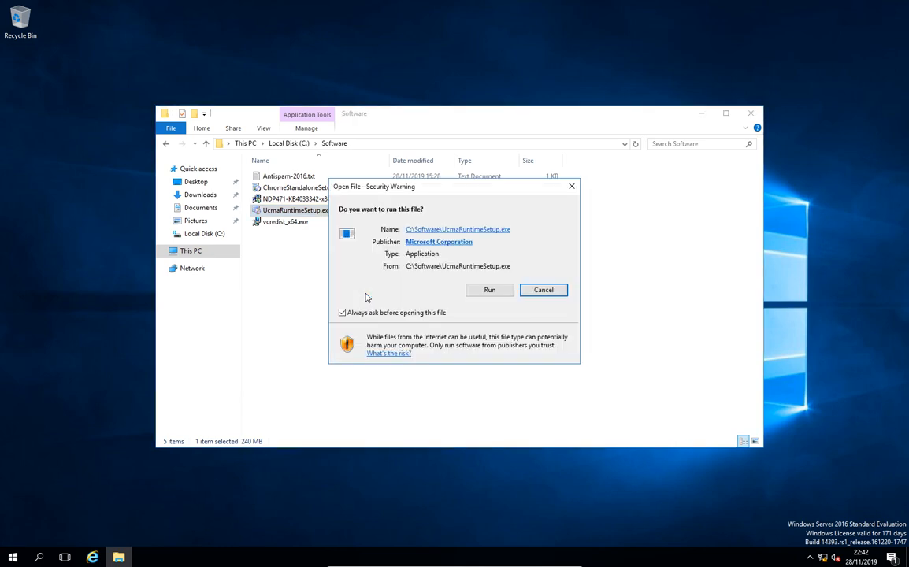
pyautogui.click(489, 290)
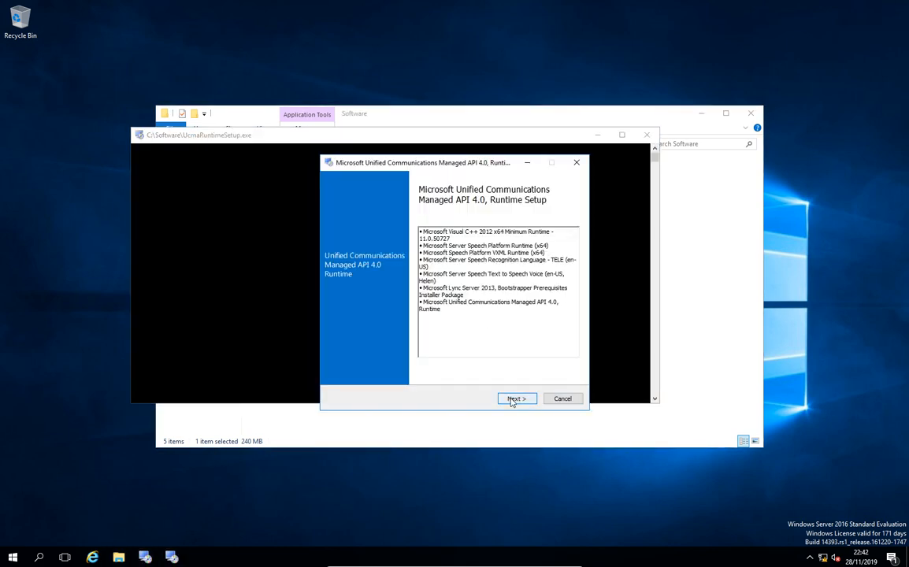
pyautogui.click(513, 400)
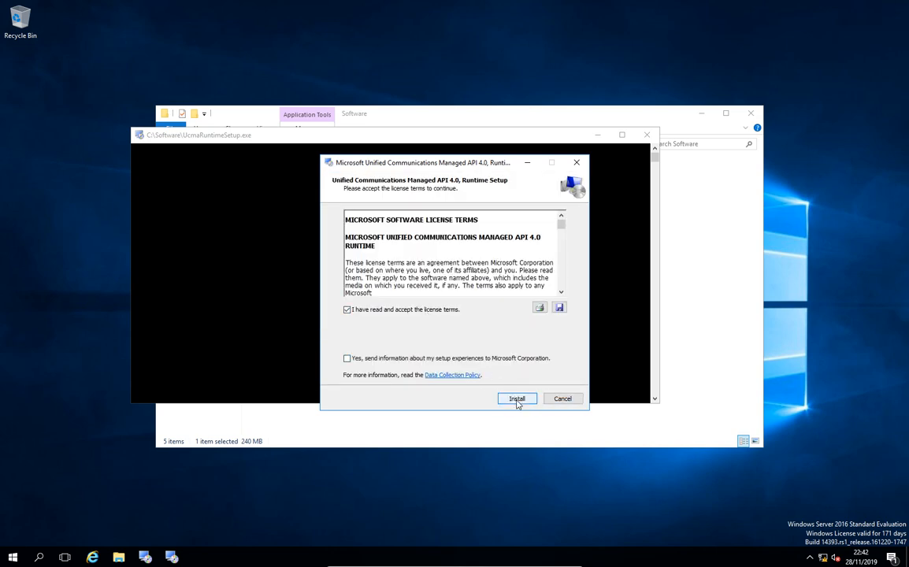
pyautogui.click(516, 399)
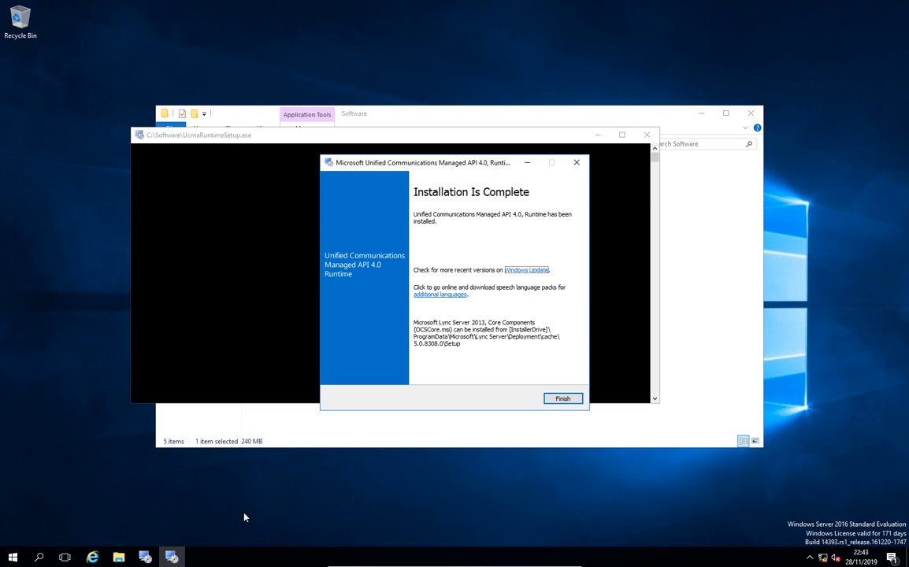
pyautogui.click(560, 399)
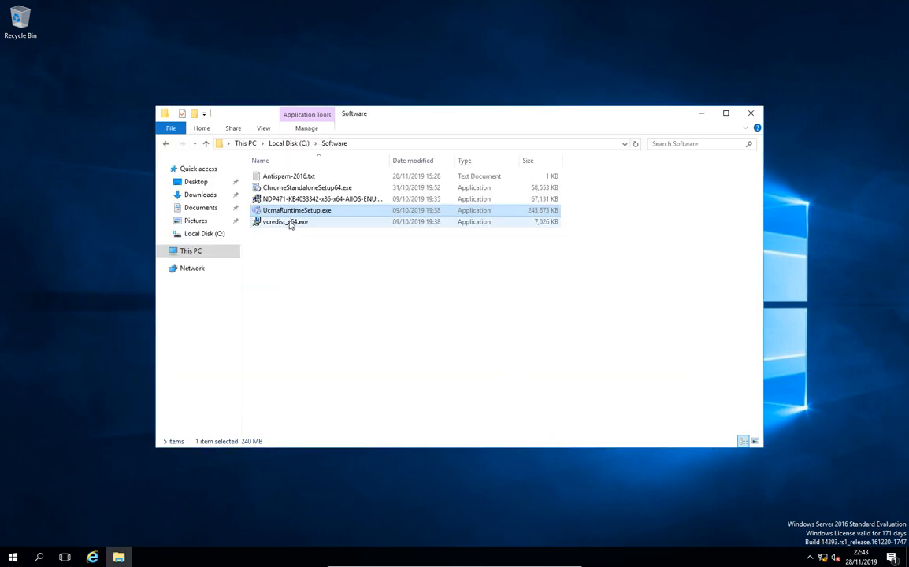
# Install the Visual C++ 2013 Redistributable (x64) from vcredist_x64.exe, agreeing to the license terms, and close the Software folder.
pyautogui.doubleClick(290, 224)
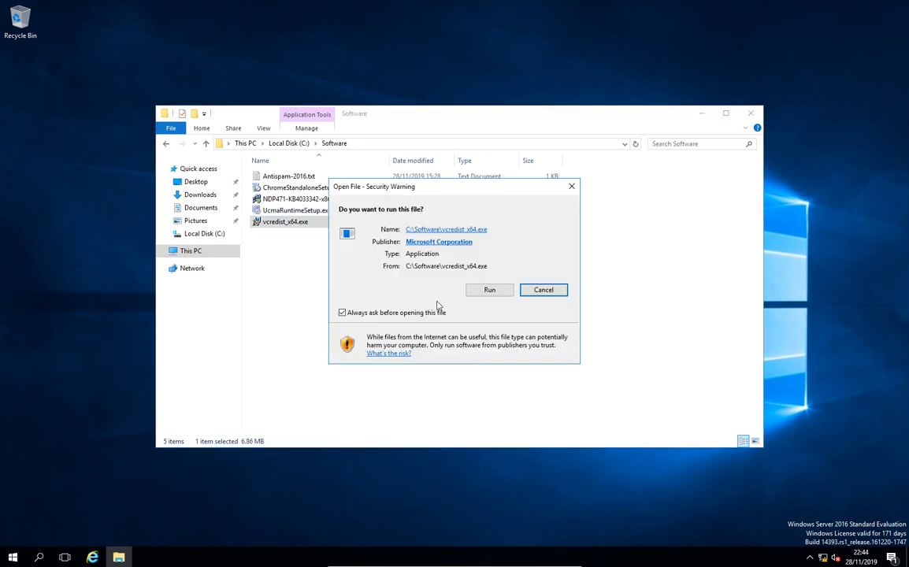
pyautogui.click(478, 293)
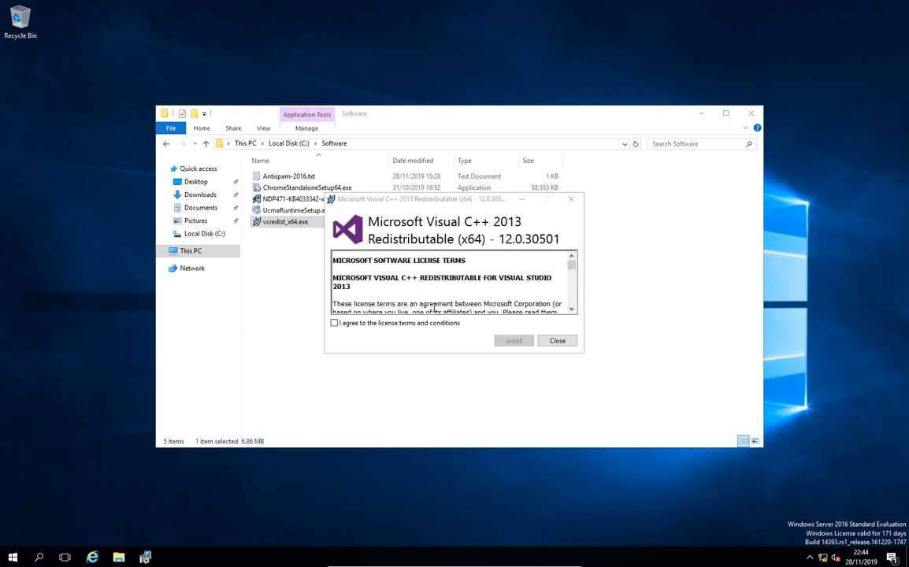
pyautogui.click(365, 324)
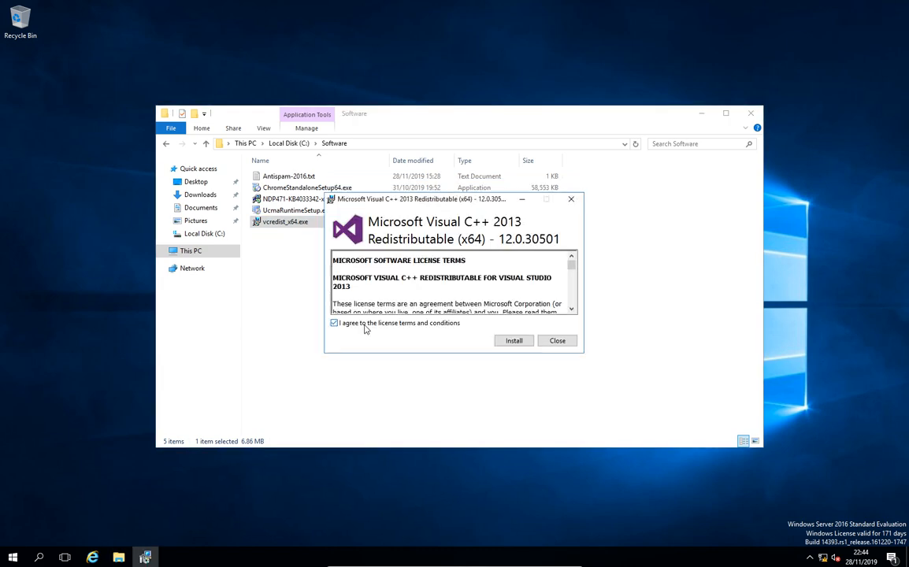
pyautogui.click(512, 341)
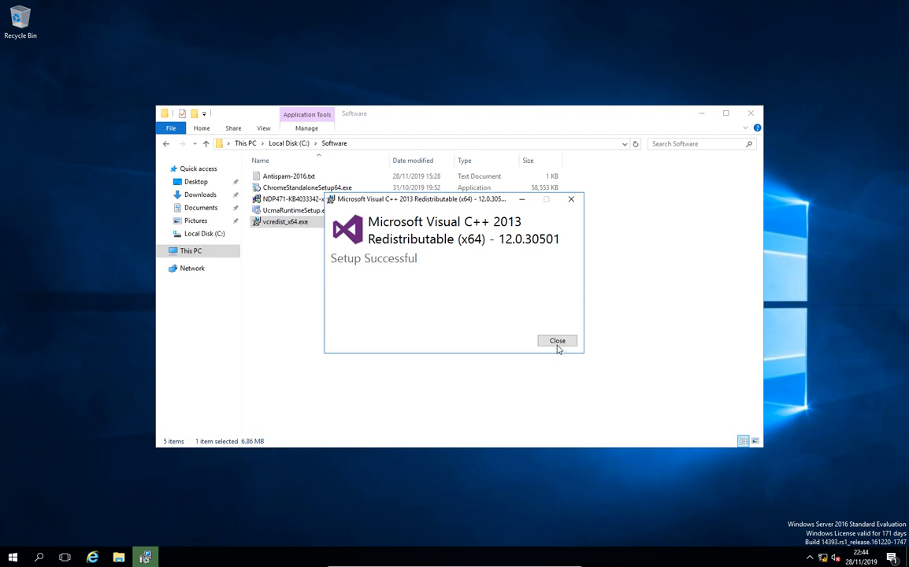
pyautogui.click(557, 341)
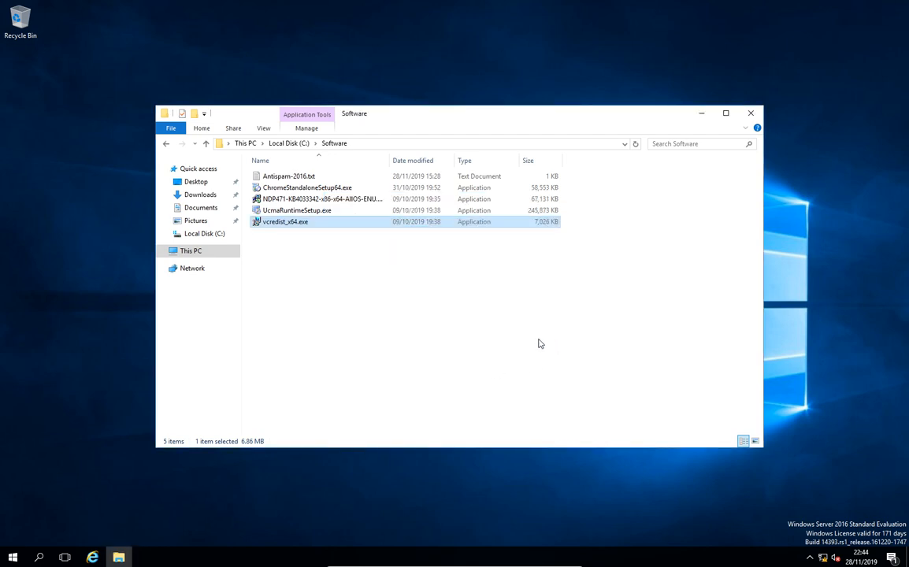
pyautogui.click(750, 112)
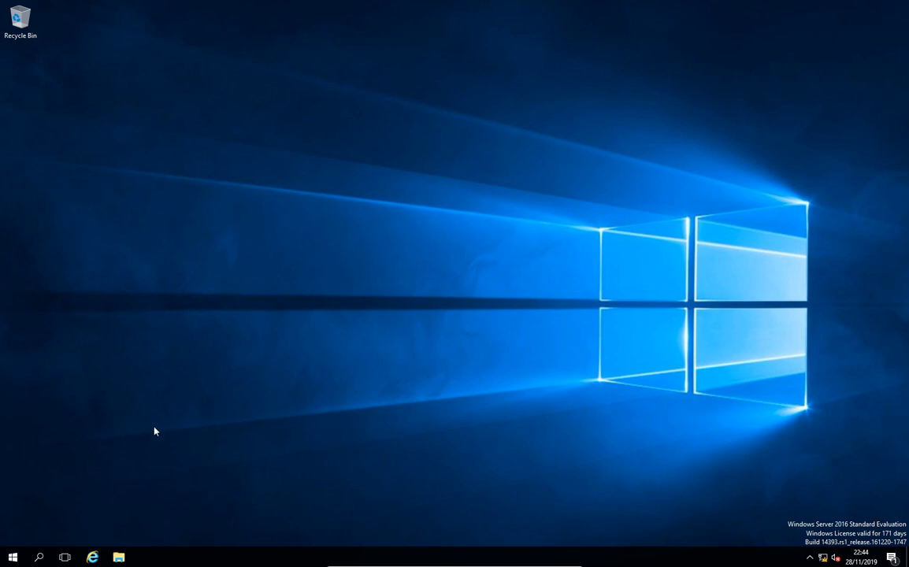
# Open the contents of the EXCHANGESERVER2016-X64-CU12 disc in drive D:.
pyautogui.click(119, 557)
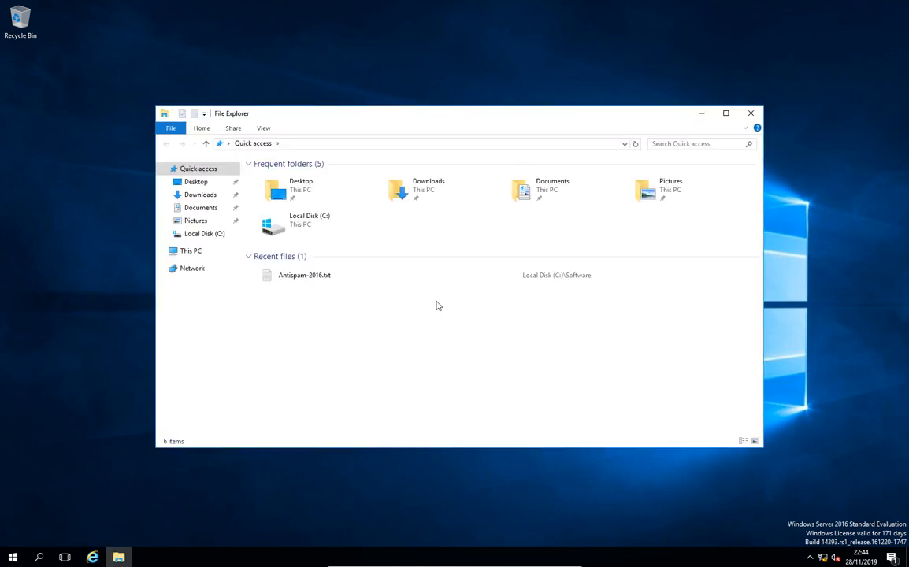
pyautogui.click(199, 253)
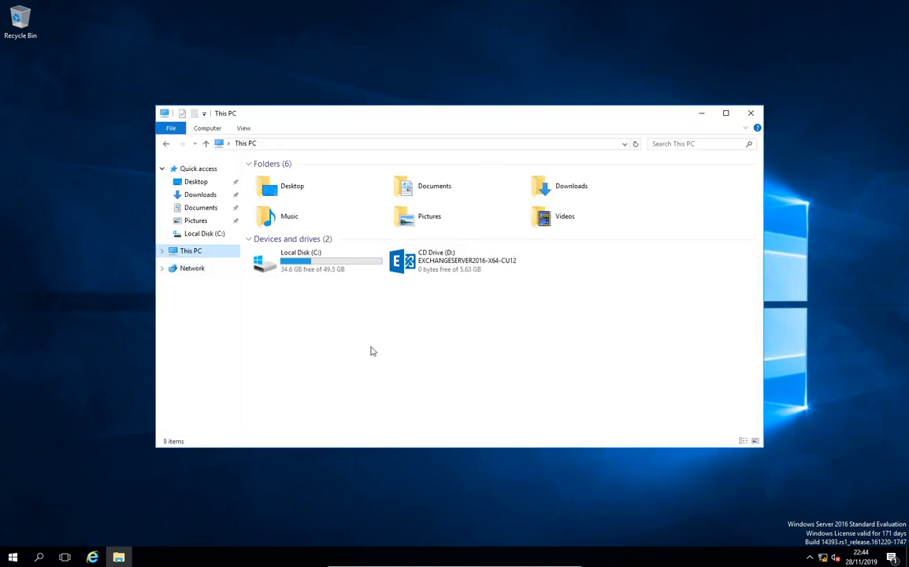
pyautogui.click(445, 270)
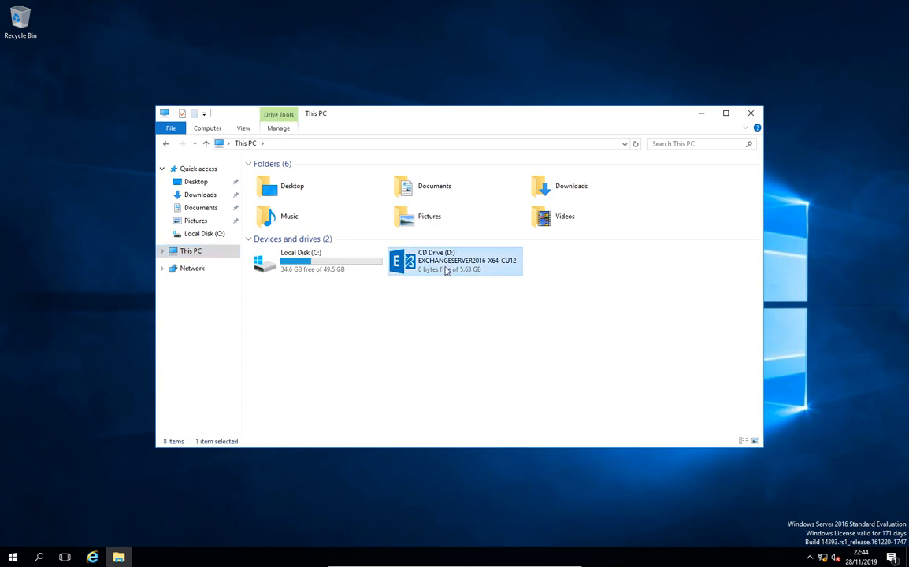
pyautogui.rightClick(445, 270)
pyautogui.click(470, 299)
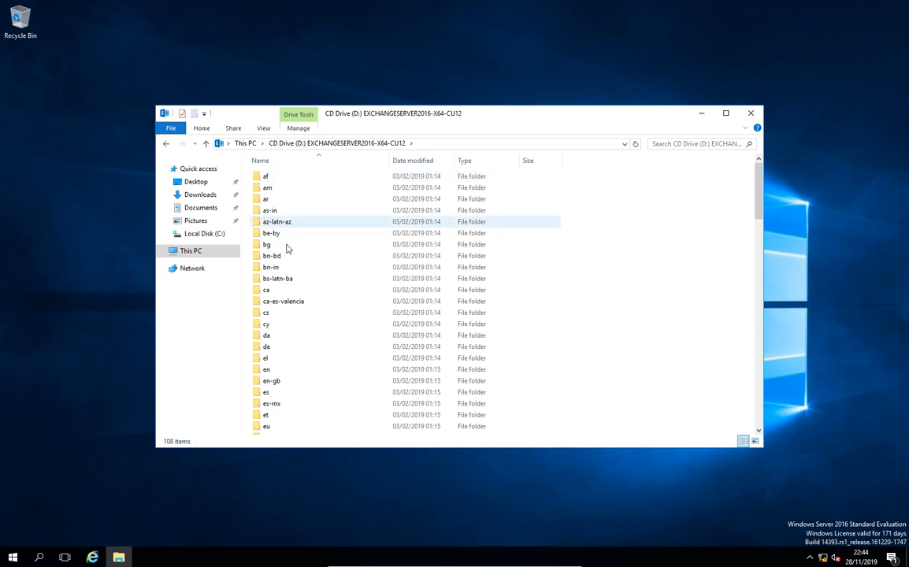
# Launch Setup.EXE from the Exchange disc's root folder and close the folder window.
pyautogui.scroll(-3, 323, 376)
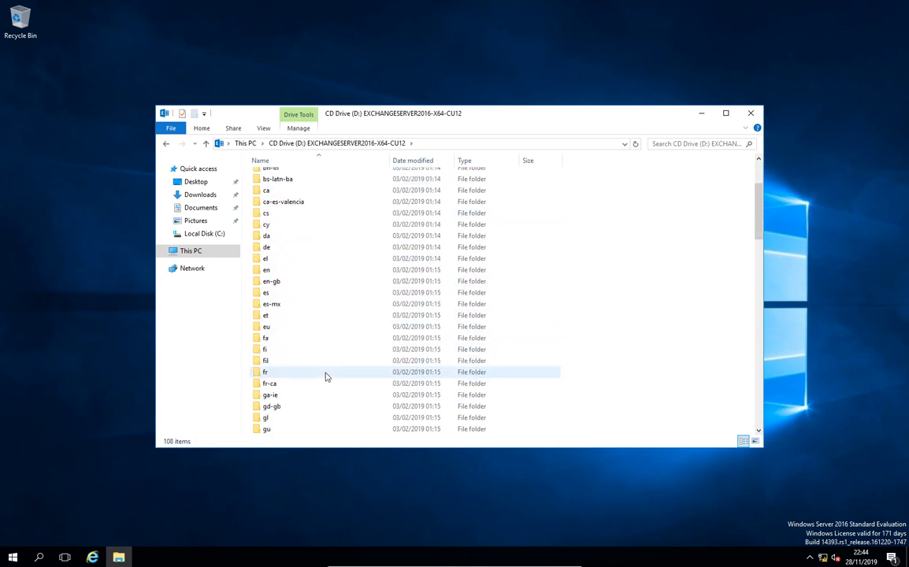
pyautogui.scroll(-13, 326, 376)
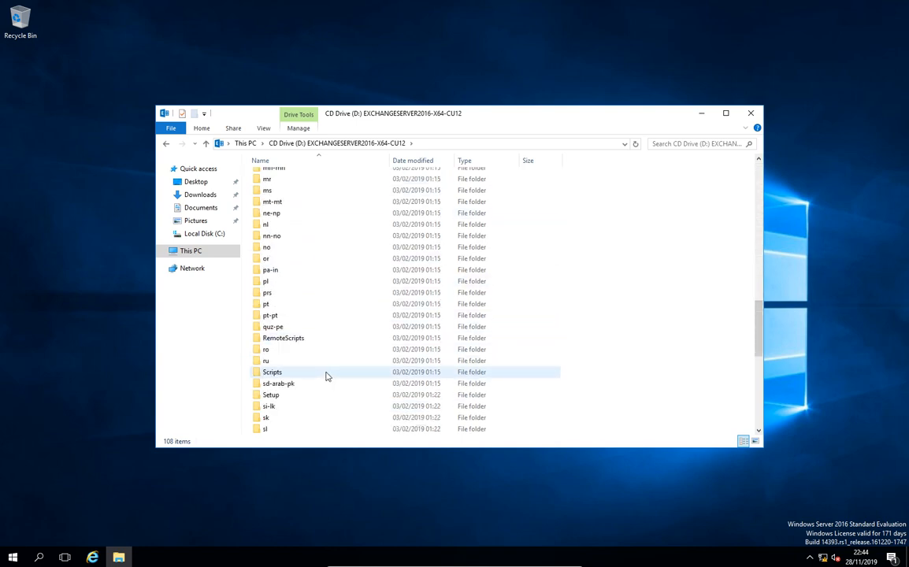
pyautogui.scroll(-7, 326, 377)
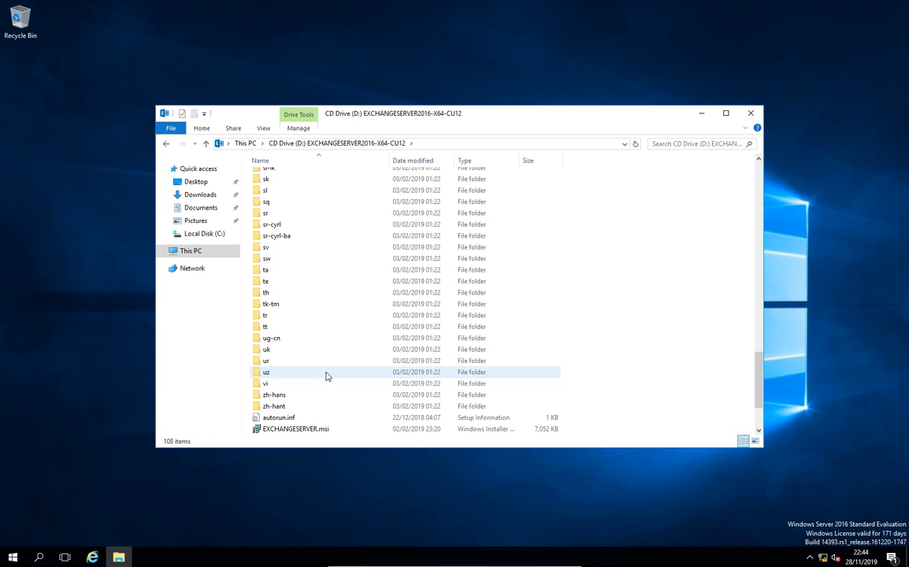
pyautogui.scroll(1, 326, 377)
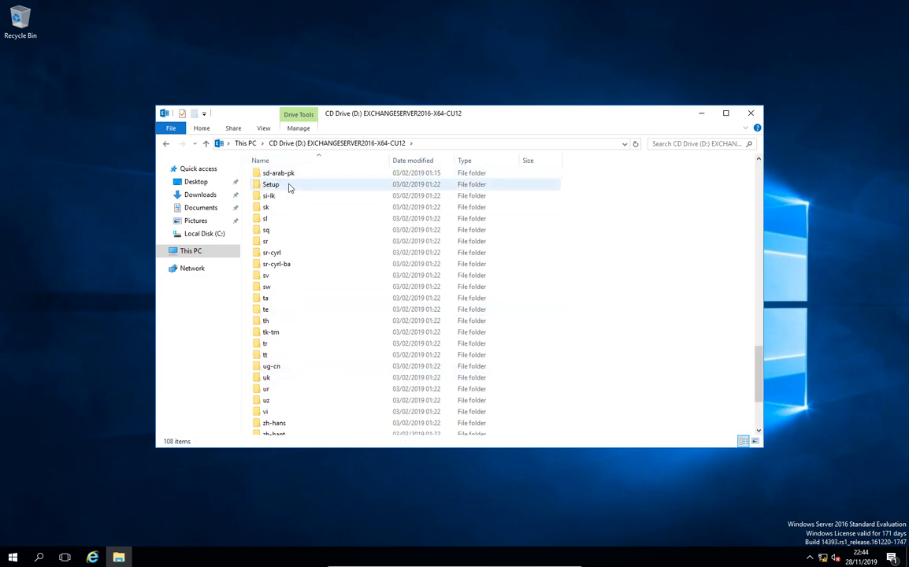
pyautogui.scroll(1, 289, 187)
pyautogui.scroll(-4, 367, 330)
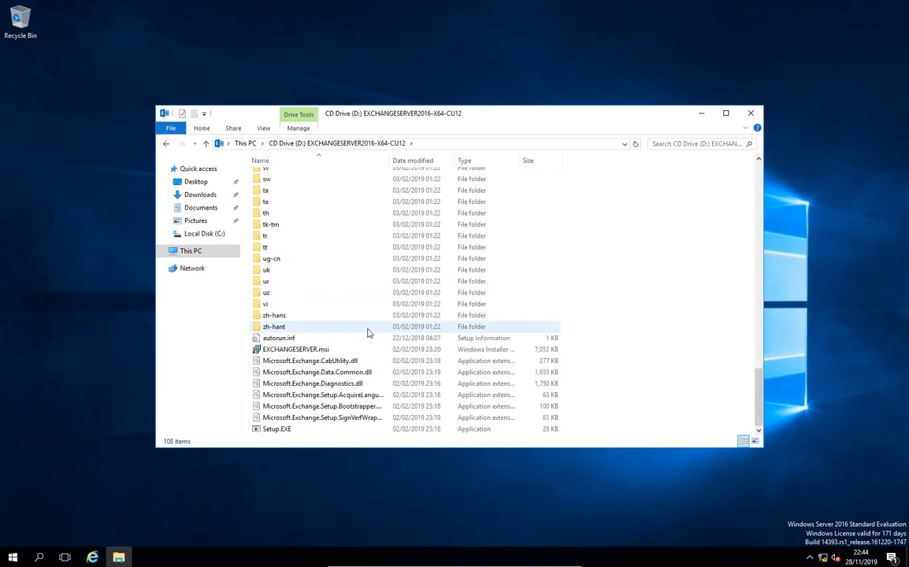
pyautogui.doubleClick(280, 429)
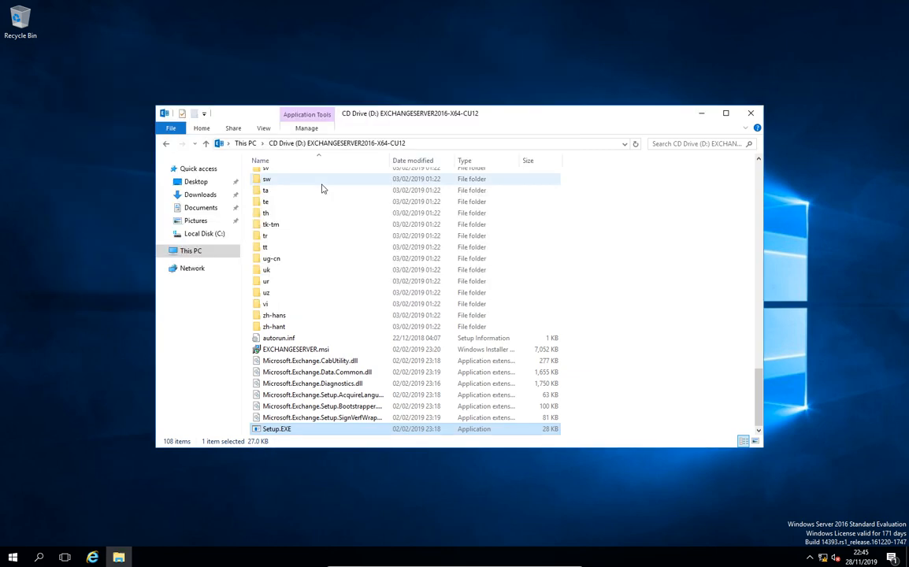
pyautogui.click(751, 115)
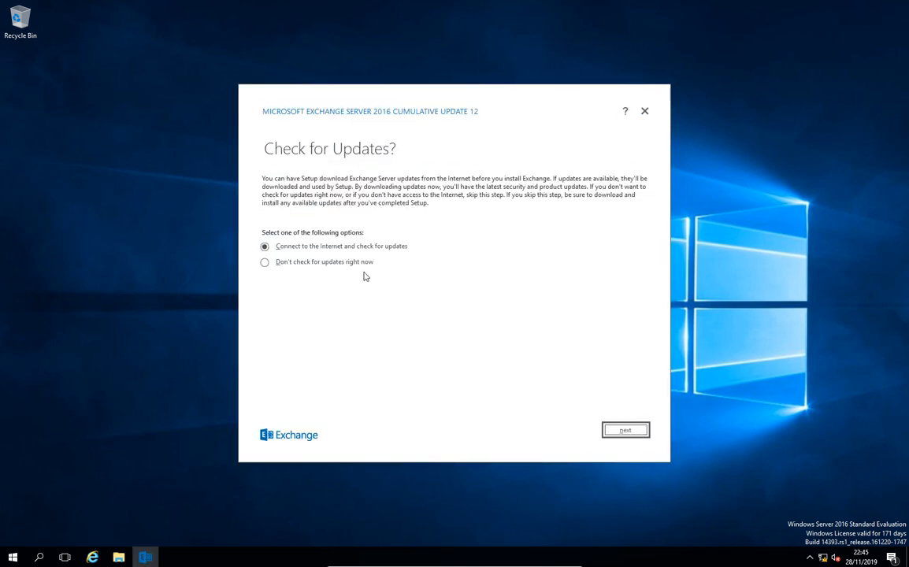
# Choose not to check for updates right now and continue past the Exchange setup introduction.
pyautogui.click(365, 268)
pyautogui.click(627, 431)
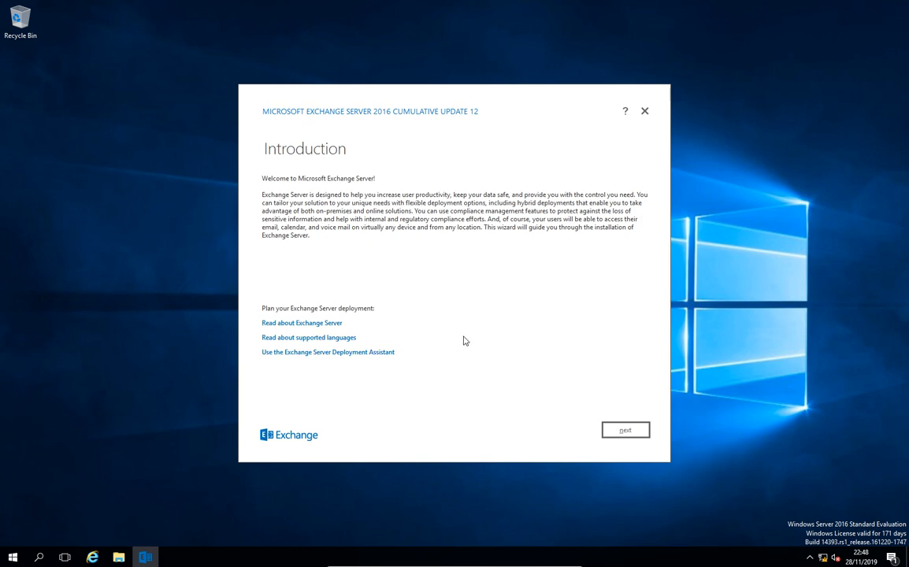
pyautogui.click(616, 435)
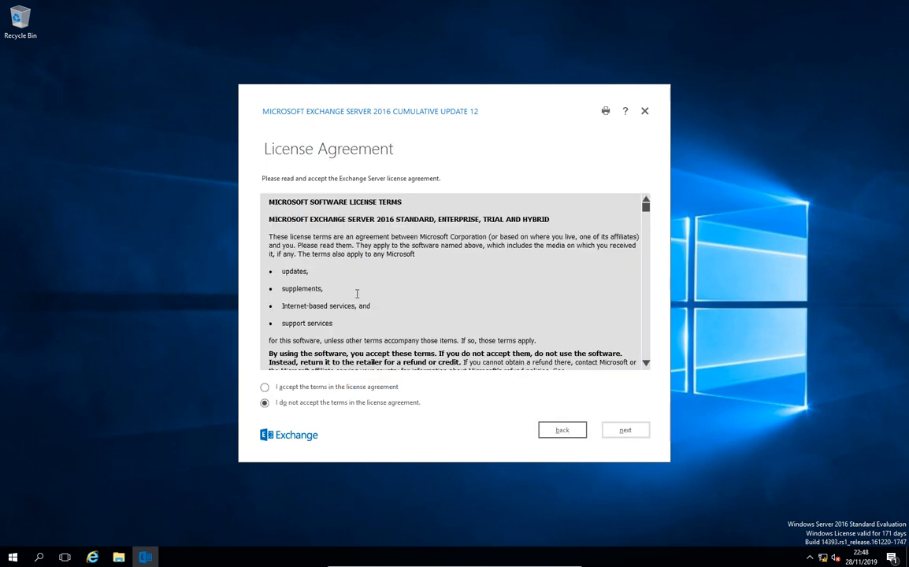
# Accept the Exchange license agreement terms and proceed with the recommended settings.
pyautogui.click(264, 387)
pyautogui.click(635, 430)
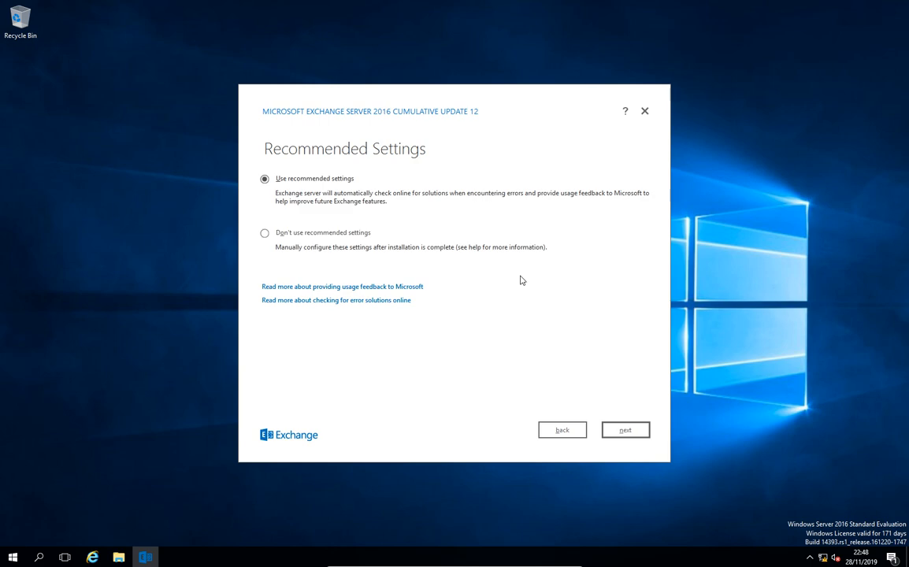
pyautogui.click(626, 430)
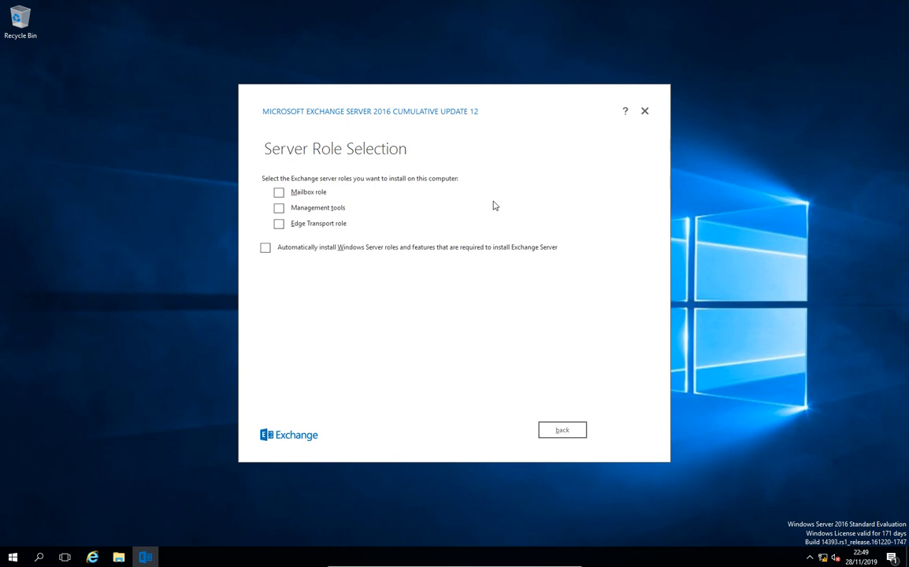
# Select the Mailbox role with automatic installation of required Windows Server roles and features, and accept the default installation path.
pyautogui.click(280, 193)
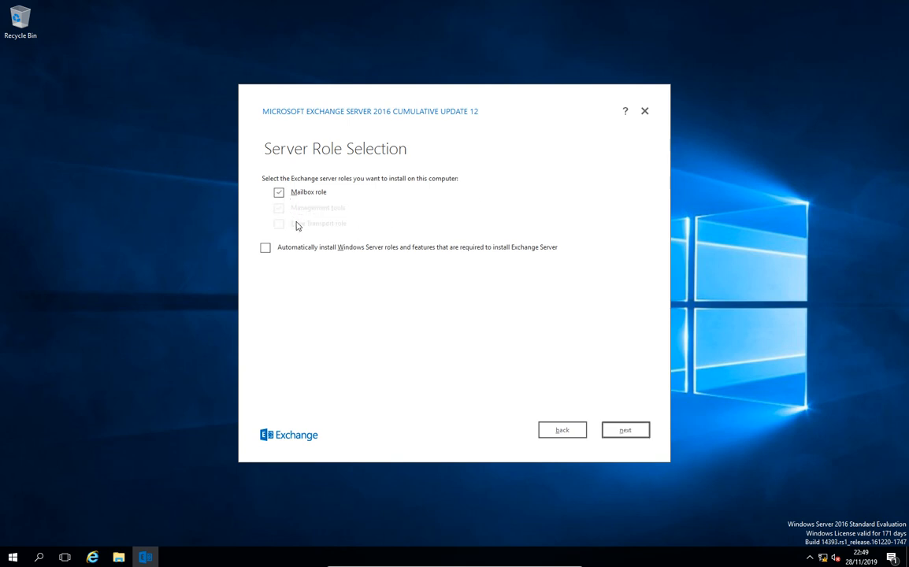
pyautogui.click(266, 249)
pyautogui.click(647, 437)
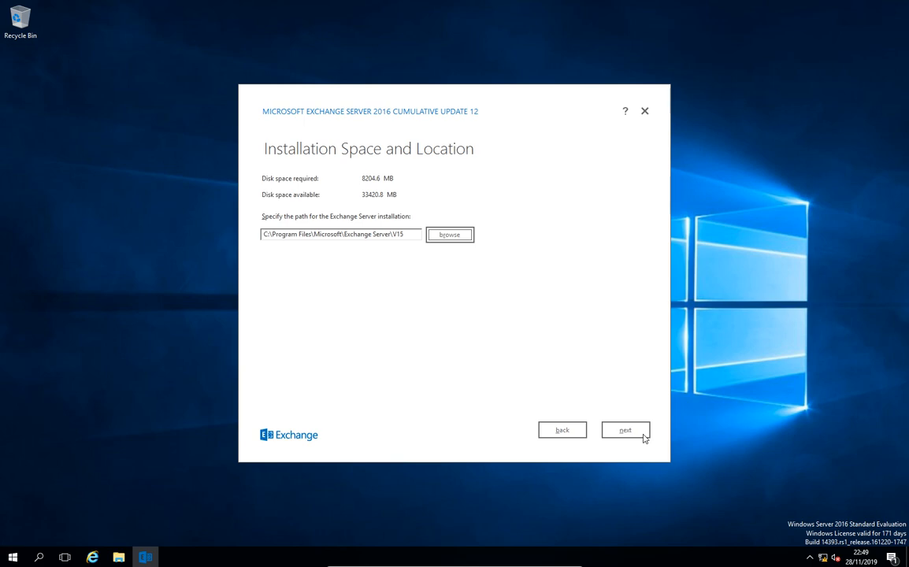
pyautogui.click(643, 437)
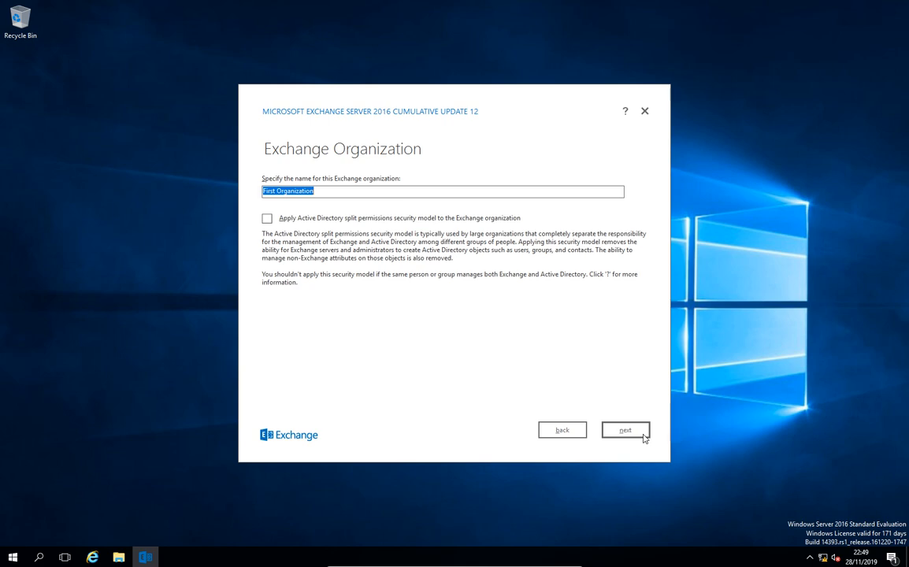
# Name the Exchange organization Mailserver and continue without applying the Active Directory split permissions security model.
pyautogui.write('Mail')
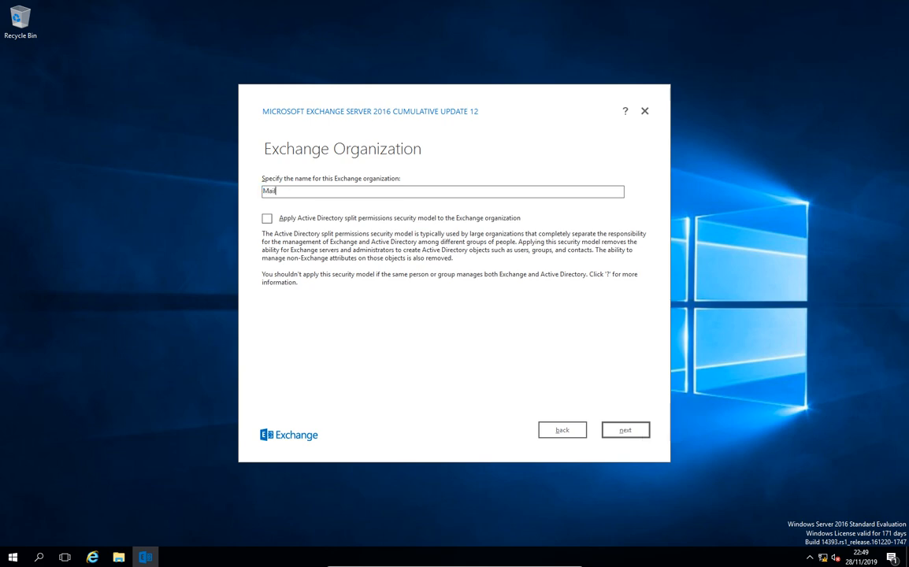
pyautogui.write('server')
pyautogui.click(635, 432)
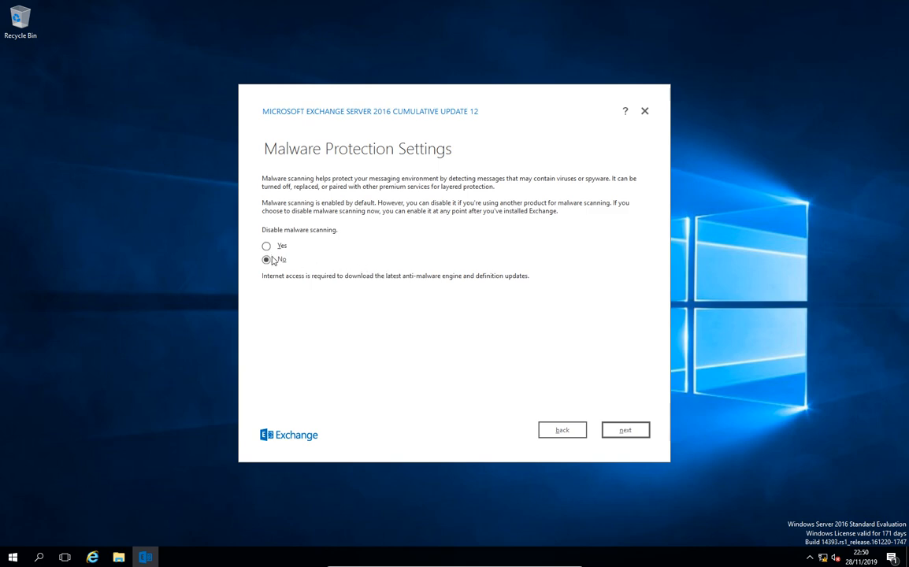
# Keep malware scanning enabled and run the Exchange installation through to the end of the setup wizard.
pyautogui.click(613, 431)
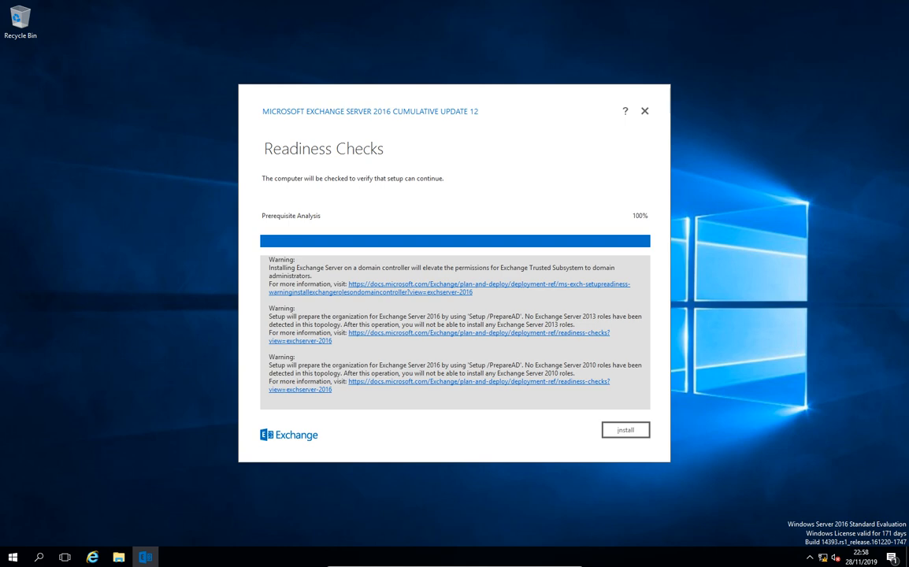
pyautogui.click(639, 435)
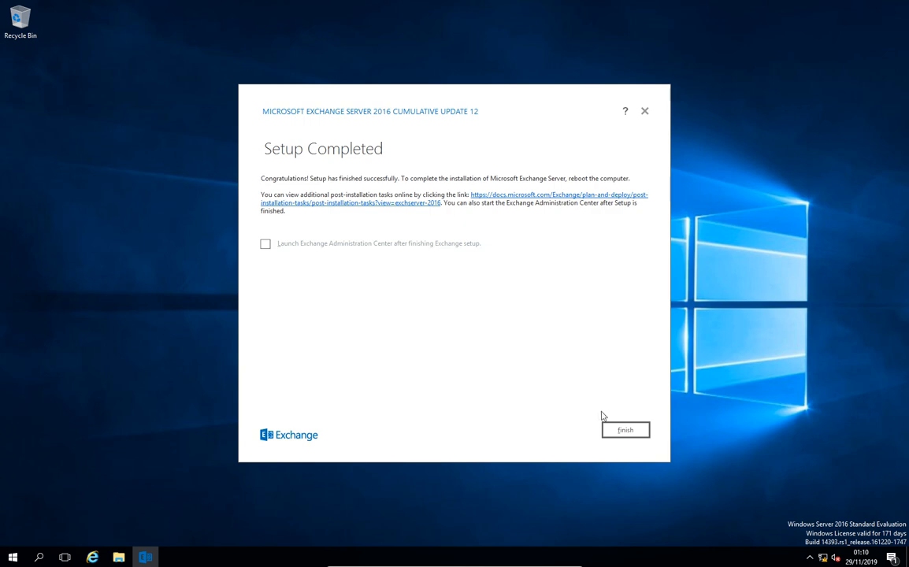
pyautogui.click(626, 430)
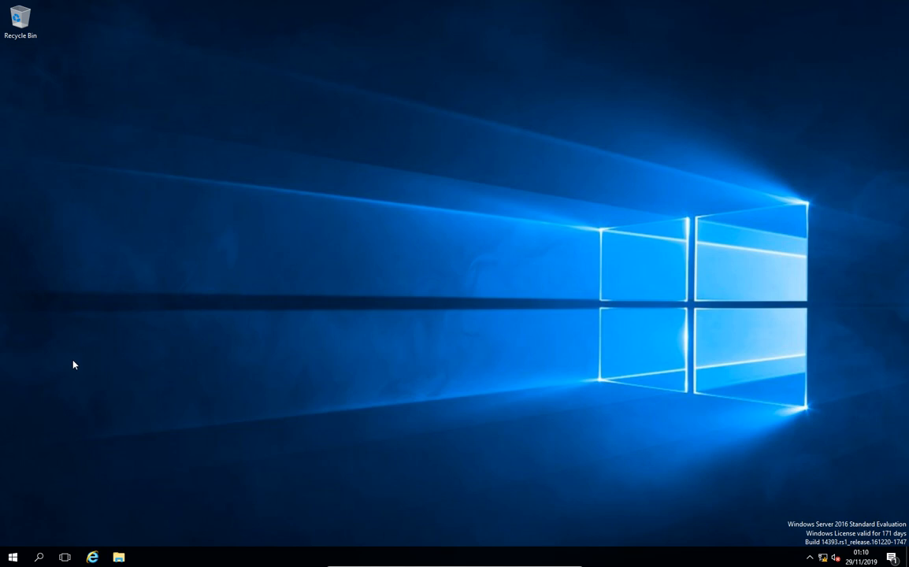
# Open DNS from the Windows Administrative Tools and expand the Male.com zone under Forward Lookup Zones.
pyautogui.press('super')
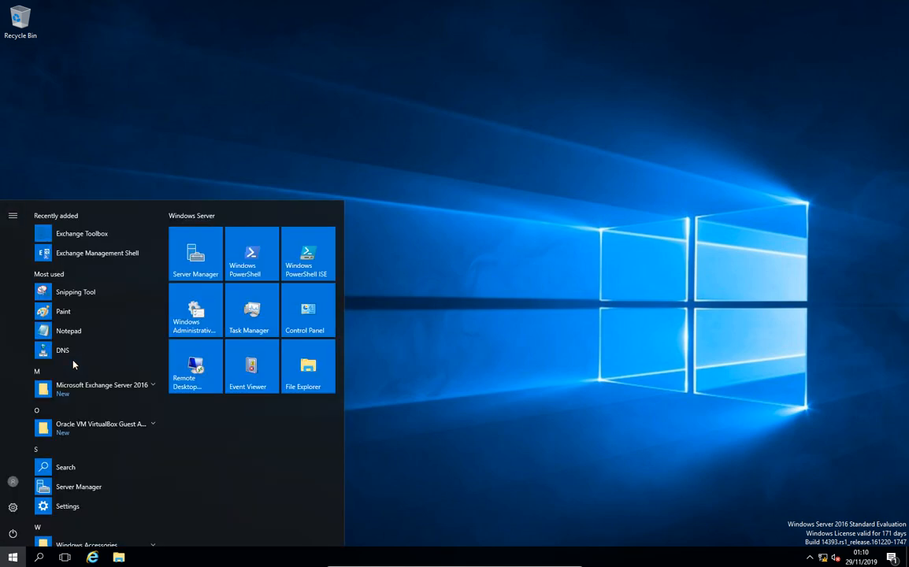
pyautogui.scroll(-3, 95, 409)
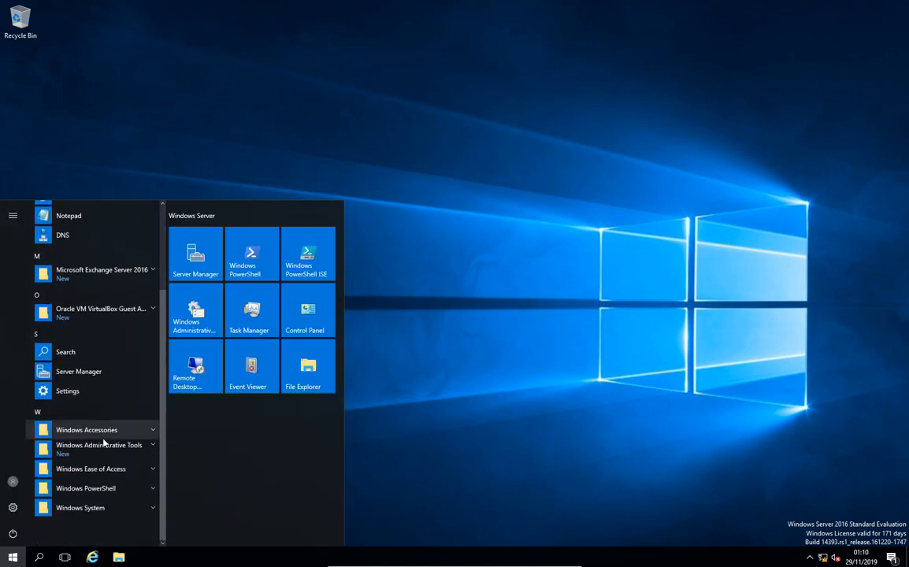
pyautogui.click(103, 446)
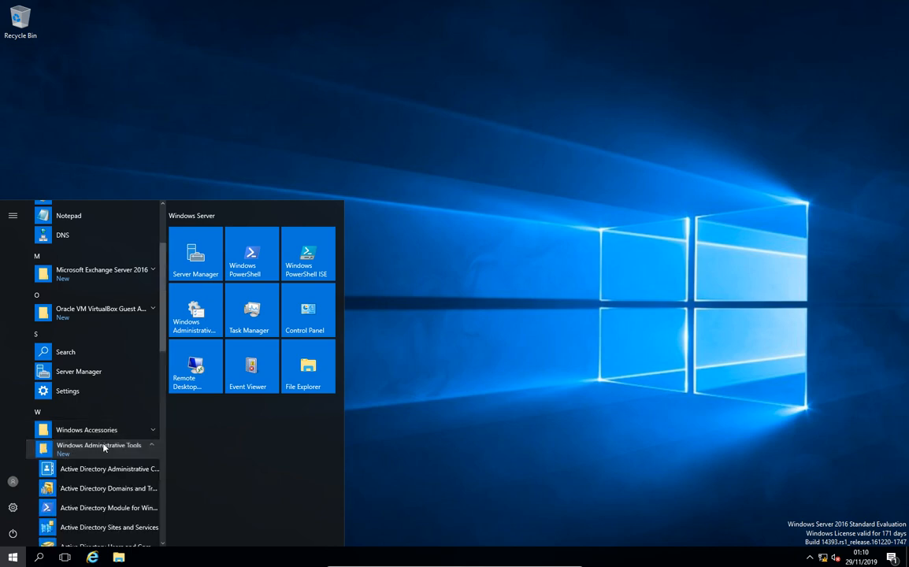
pyautogui.scroll(-7, 104, 447)
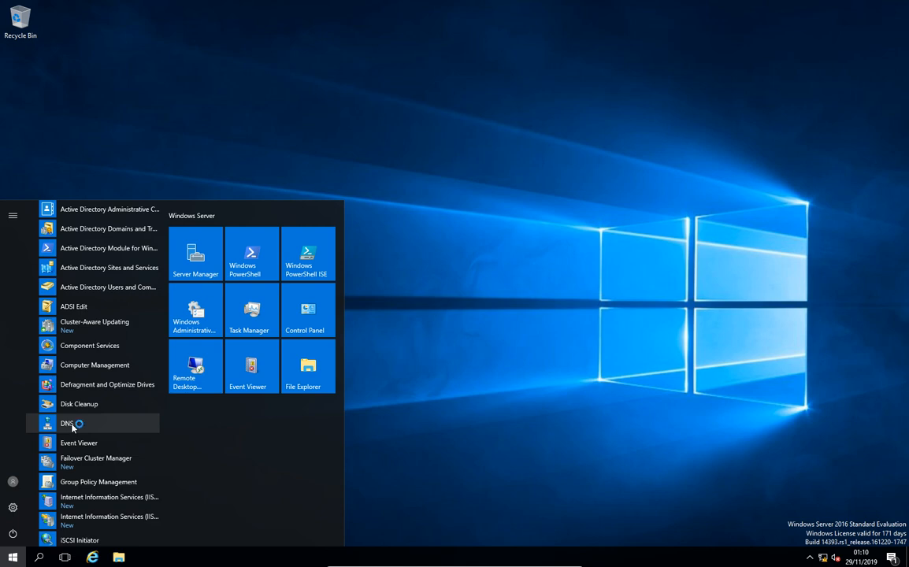
pyautogui.click(72, 426)
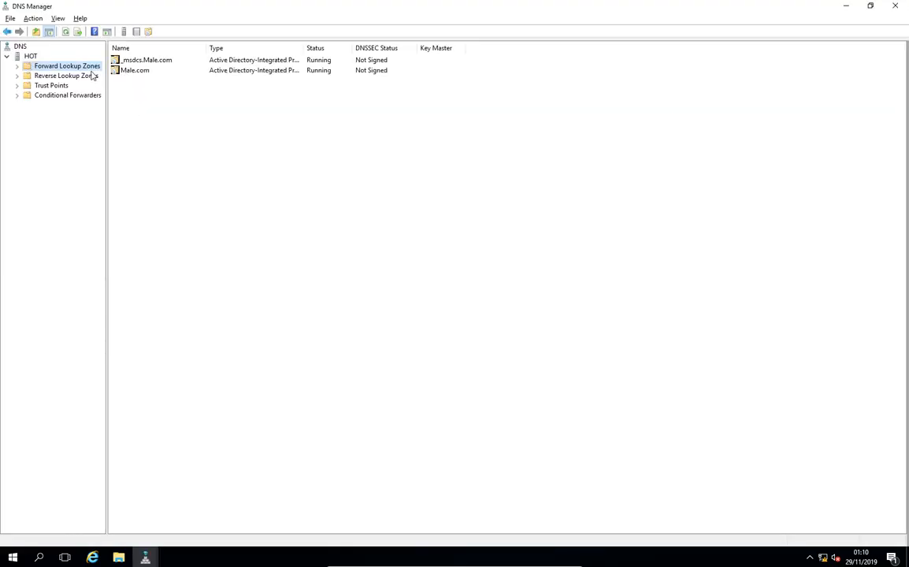
pyautogui.doubleClick(79, 66)
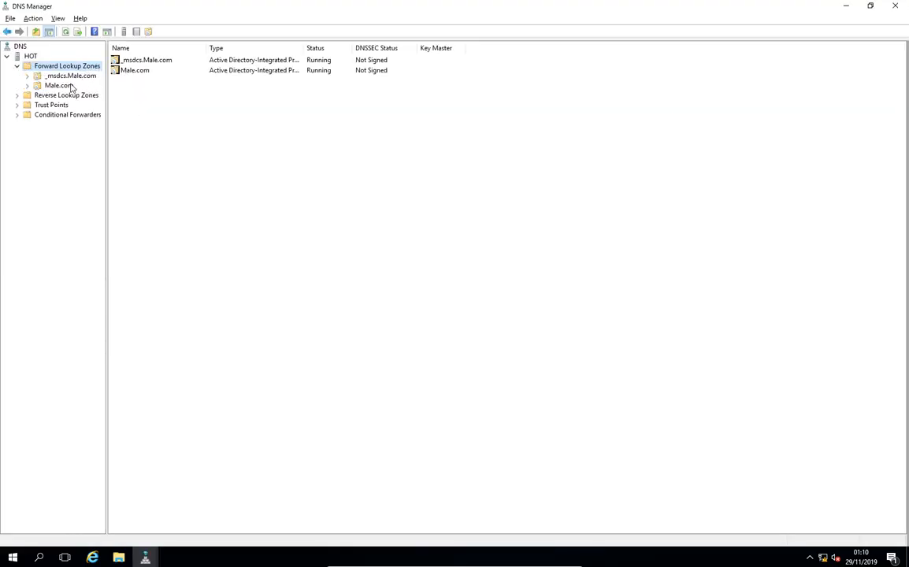
pyautogui.doubleClick(66, 86)
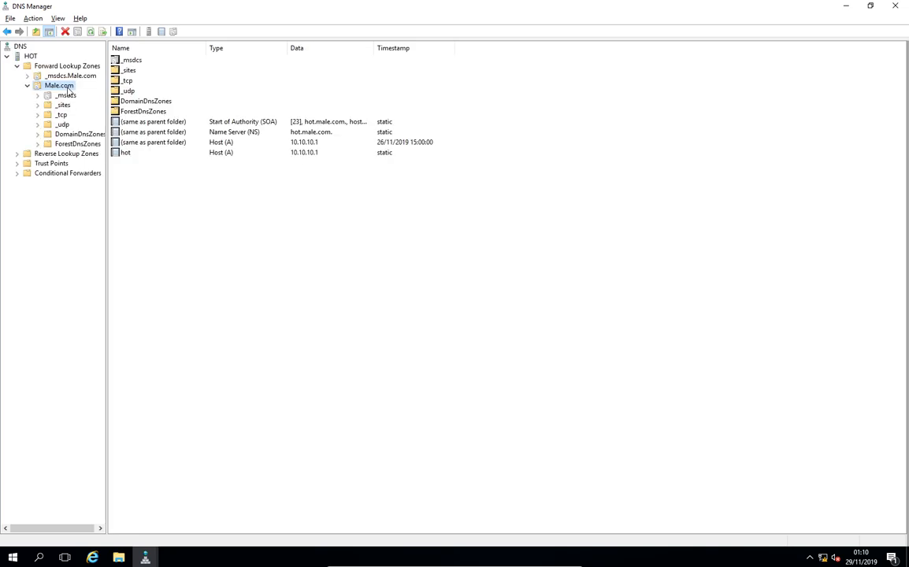
# Add a Mail Exchanger (MX) record to the Male.com zone for mail server hot.male.com with priority 0, and close DNS Manager.
pyautogui.rightClick(166, 194)
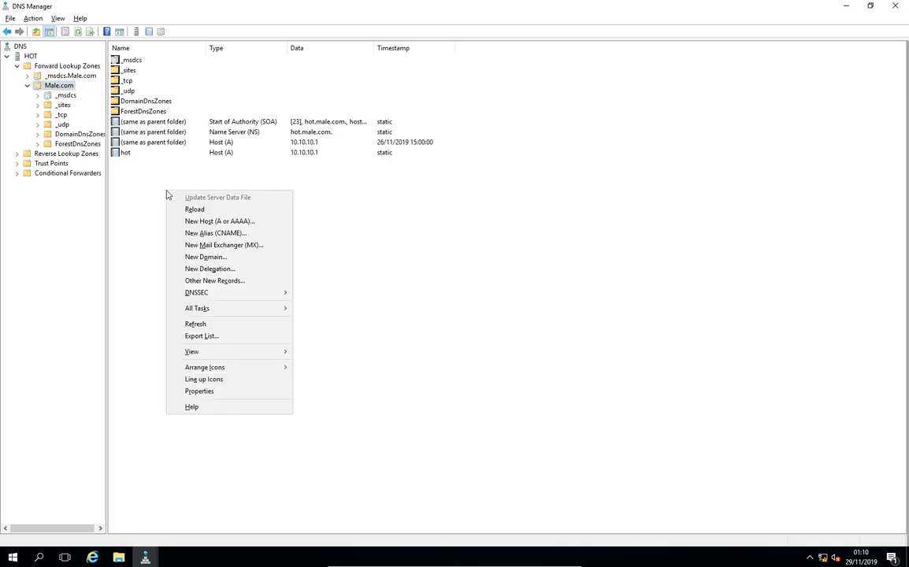
pyautogui.click(202, 244)
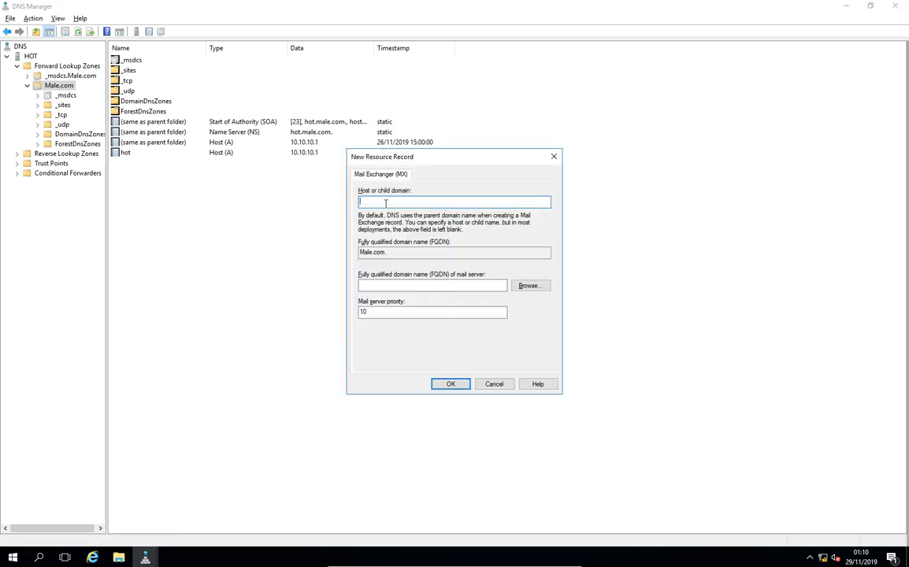
pyautogui.click(412, 284)
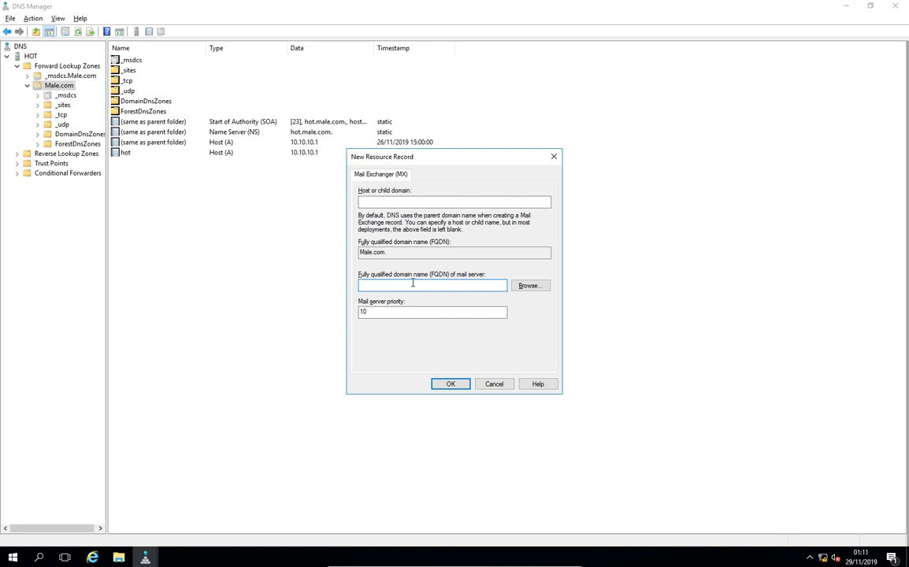
pyautogui.write('hot.male.com')
pyautogui.click(408, 313)
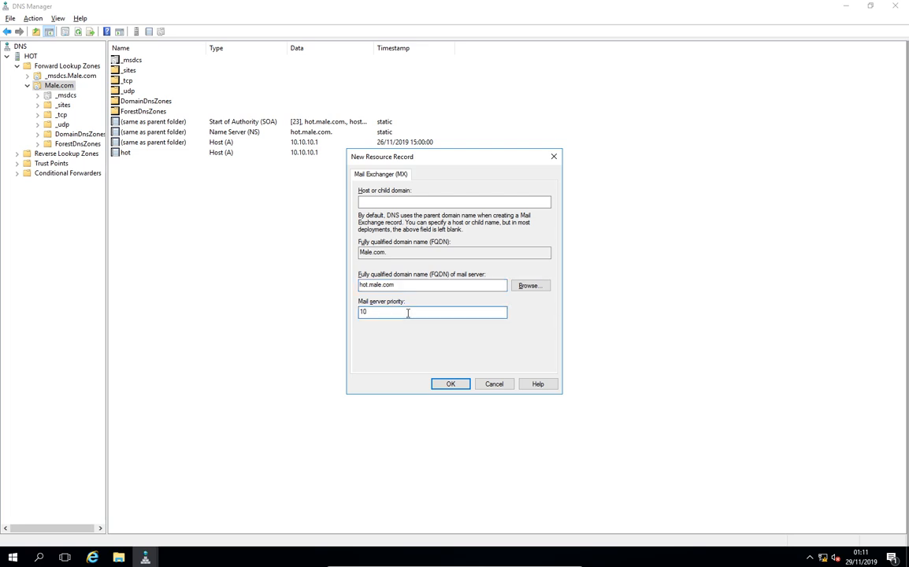
pyautogui.press('BackSpace')
pyautogui.press('BackSpace')
pyautogui.write('0')
pyautogui.click(446, 384)
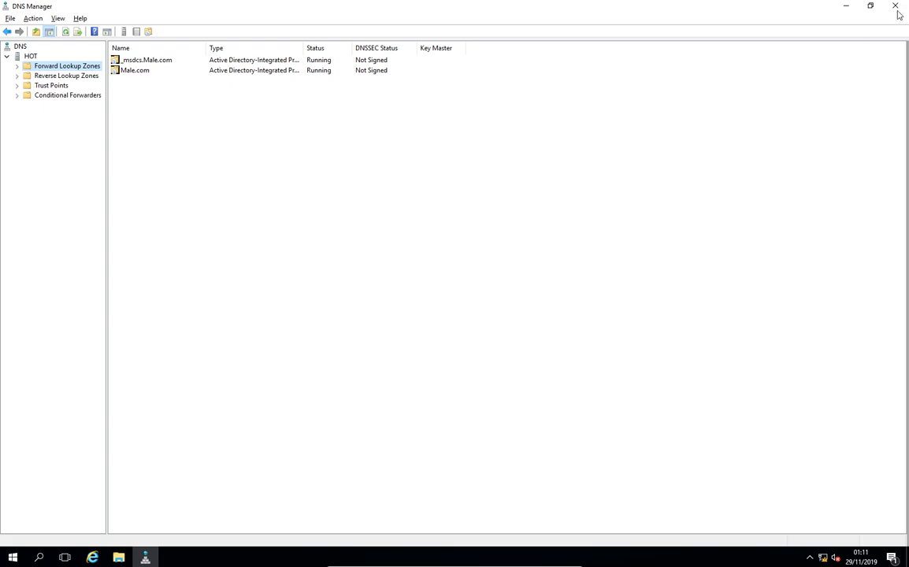
pyautogui.click(897, 8)
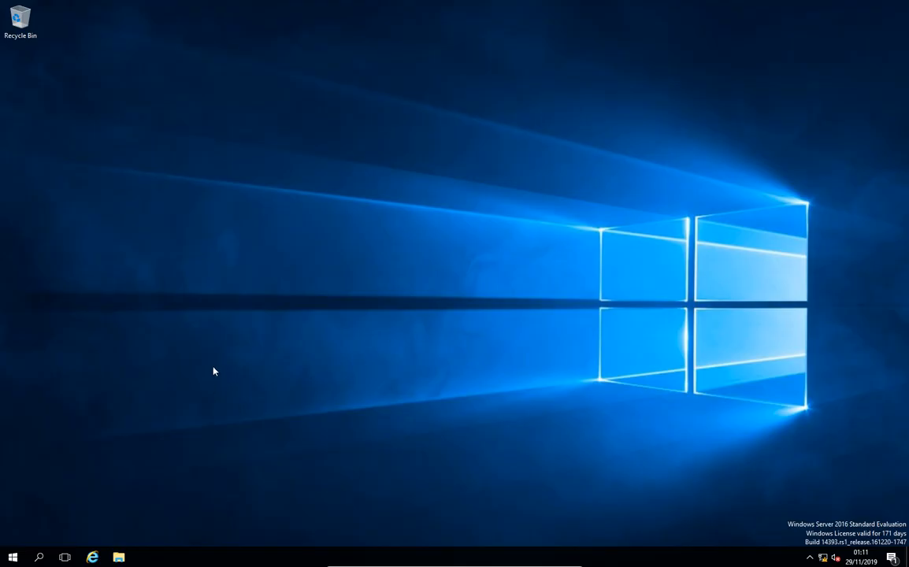
# Shut down the Windows server.
pyautogui.click(12, 556)
pyautogui.click(16, 538)
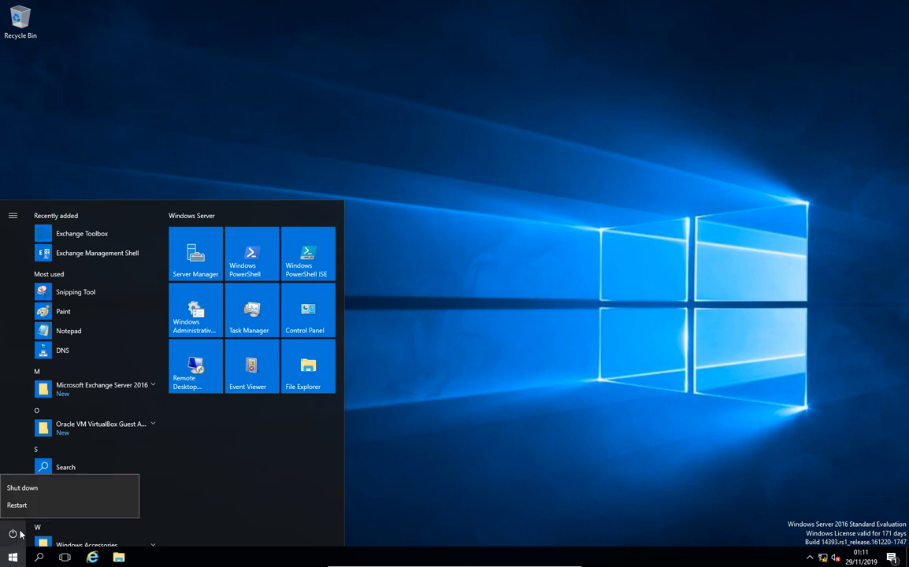
pyautogui.click(31, 490)
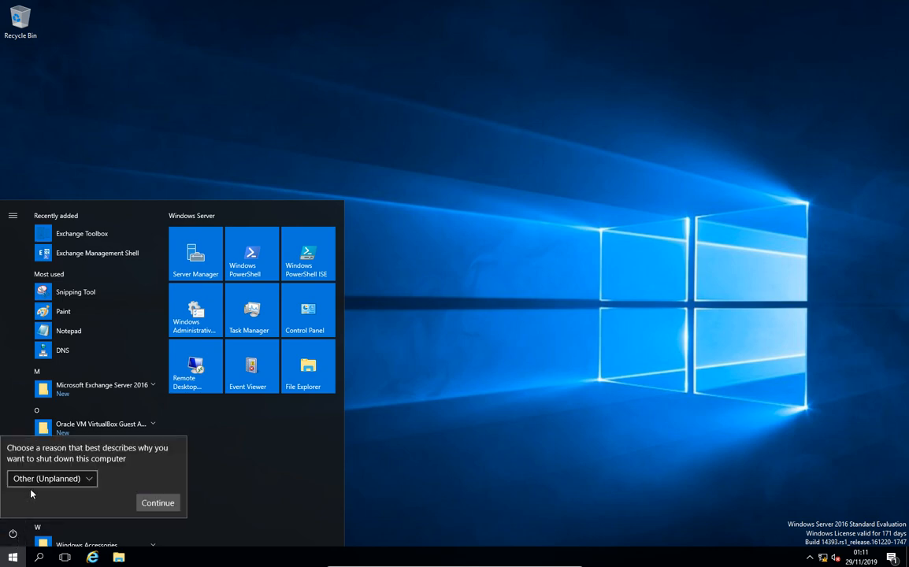